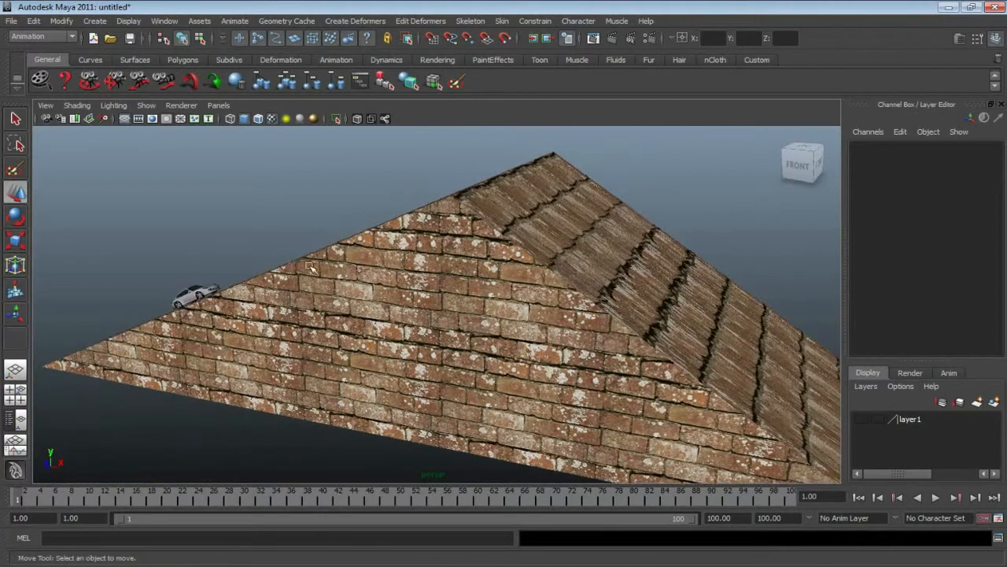
Select the car at the foot of the brick slope with the Move tool active.
alt+drag(486, 379, 466, 394)
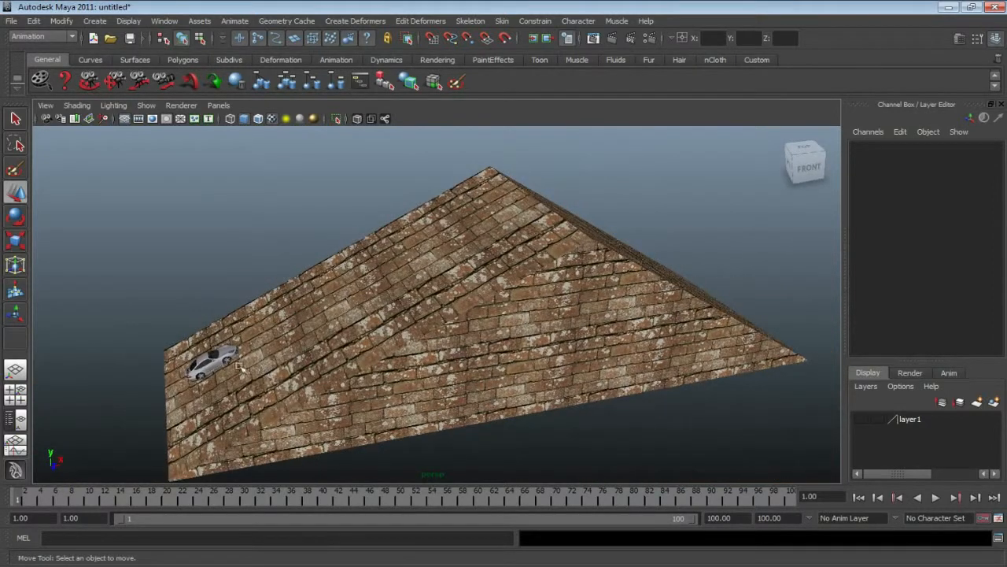
click(212, 359)
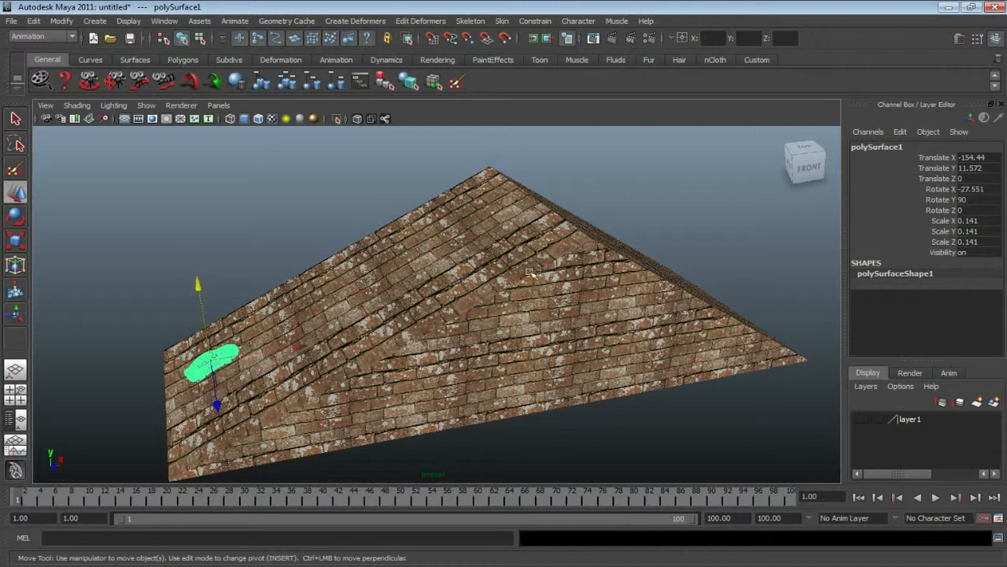
drag(932, 157, 924, 252)
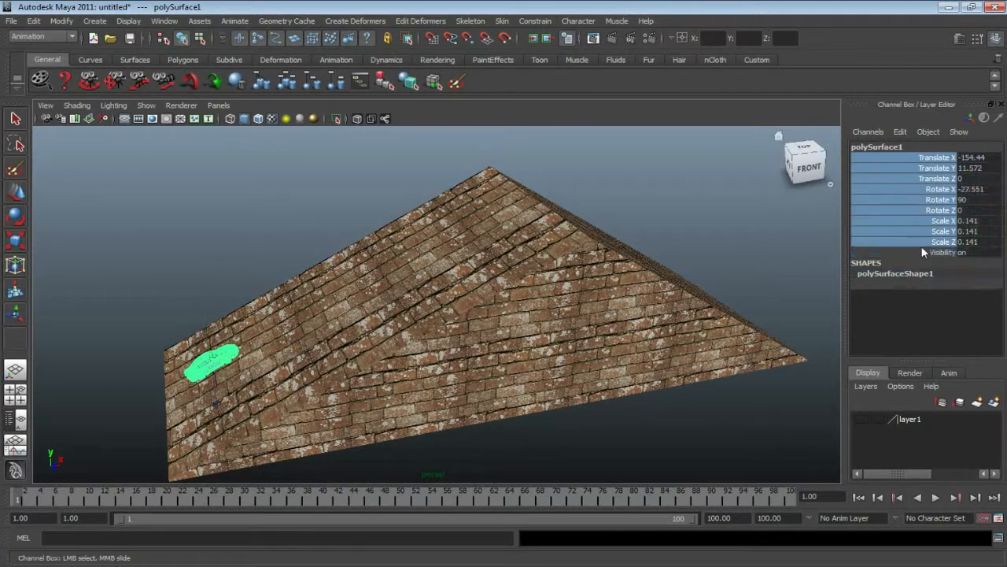
click(680, 205)
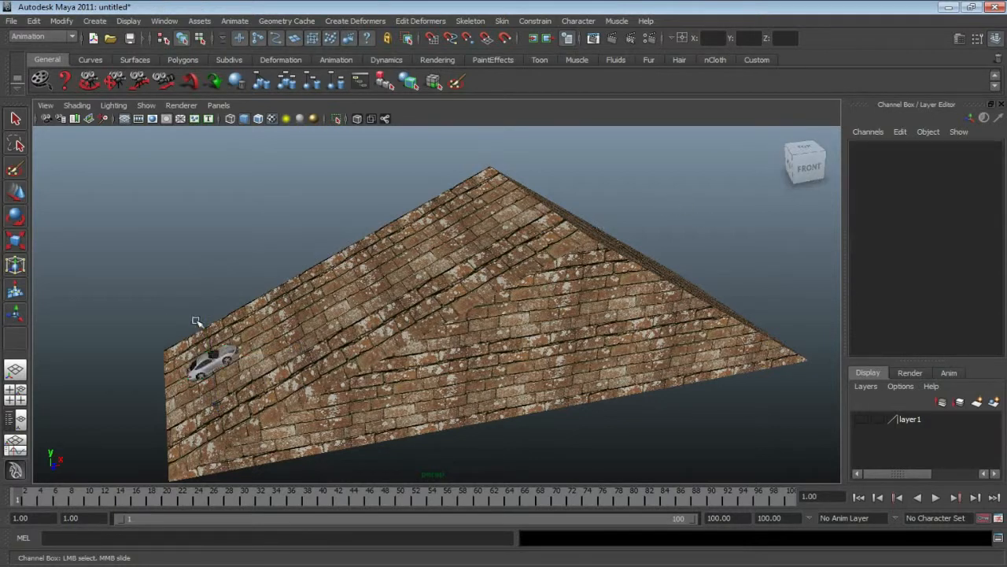
click(209, 362)
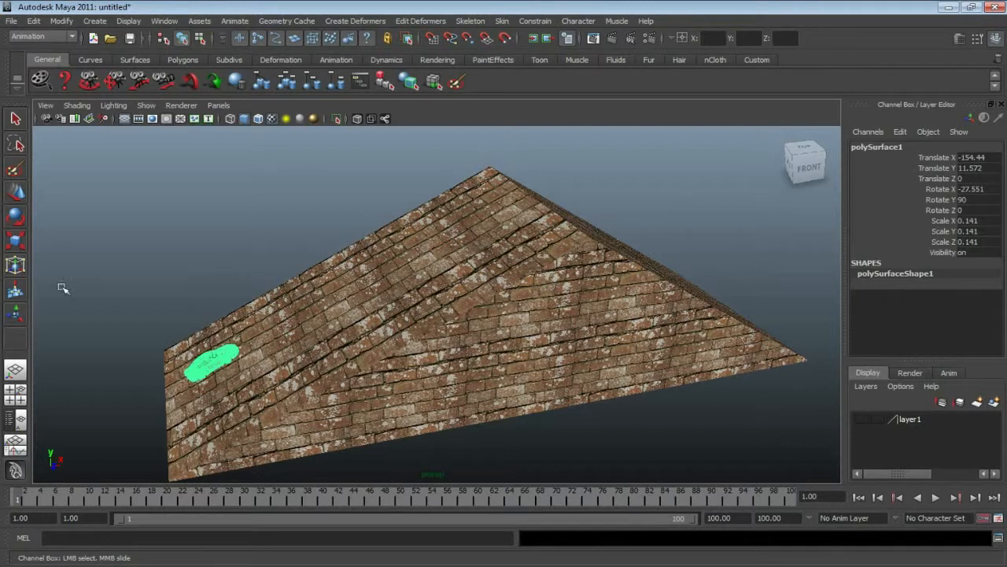
click(16, 192)
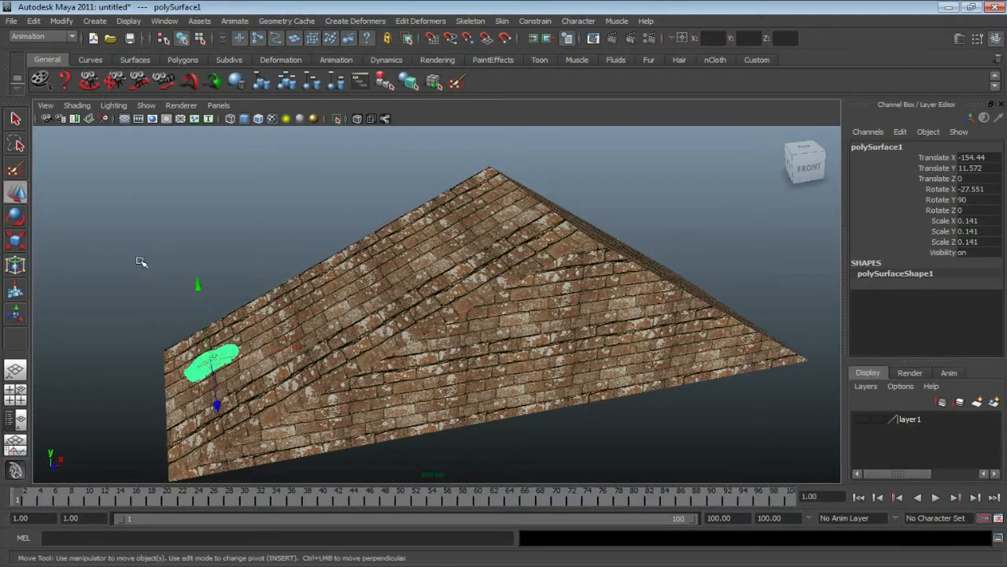
Try moving the car along X and along Y, undoing each move.
alt+middle_drag(323, 345, 360, 397)
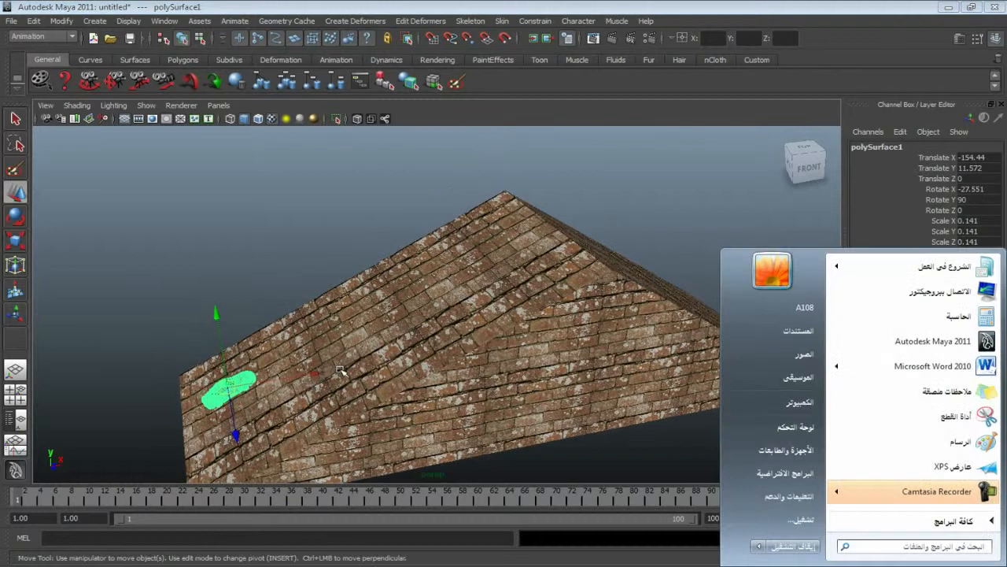
alt+drag(360, 398, 356, 368)
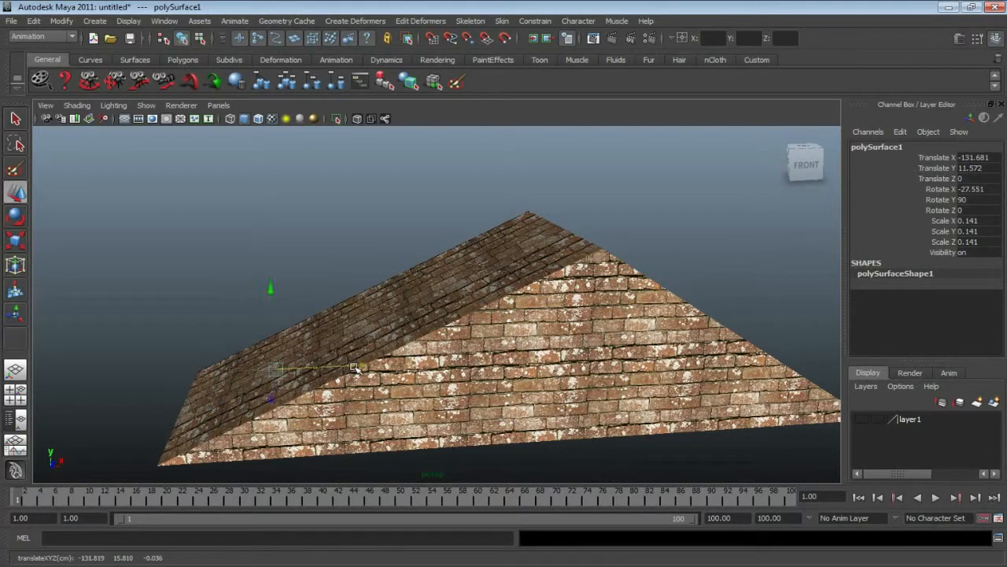
key(ctrl+z)
drag(225, 296, 213, 220)
key(ctrl+z)
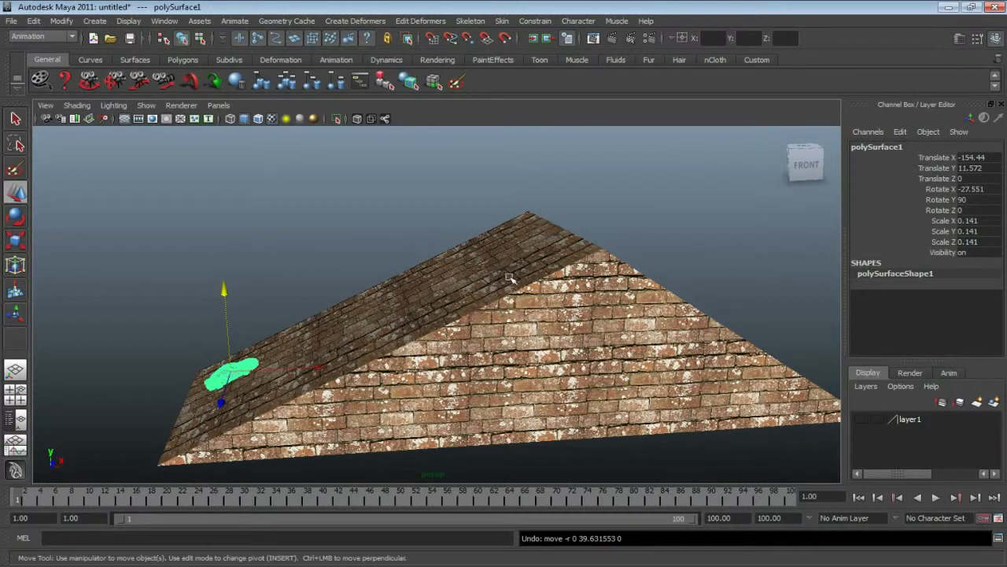
Key only the car's Translate X and Translate Y channels at frame 1.
drag(942, 159, 941, 168)
right_click(941, 169)
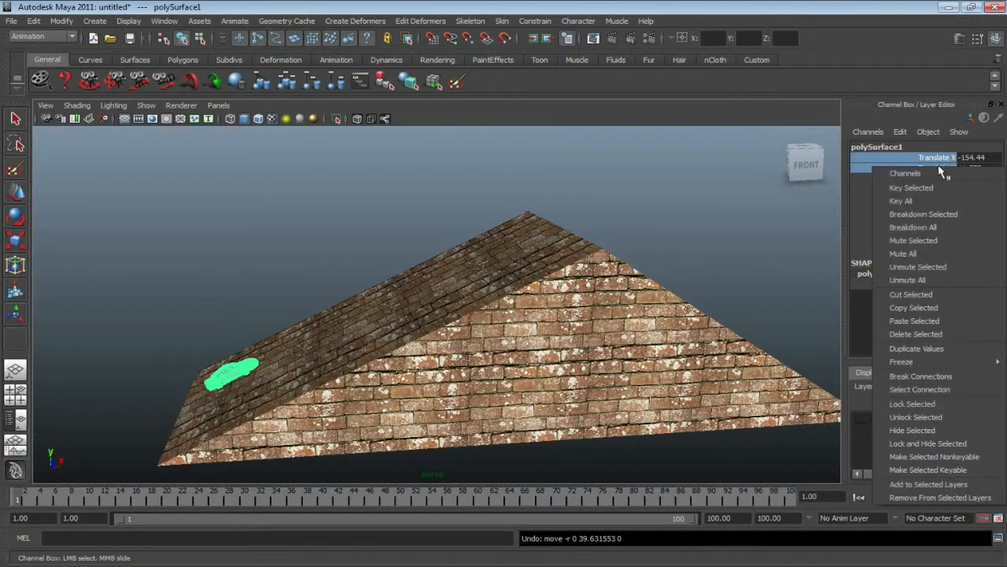
click(928, 187)
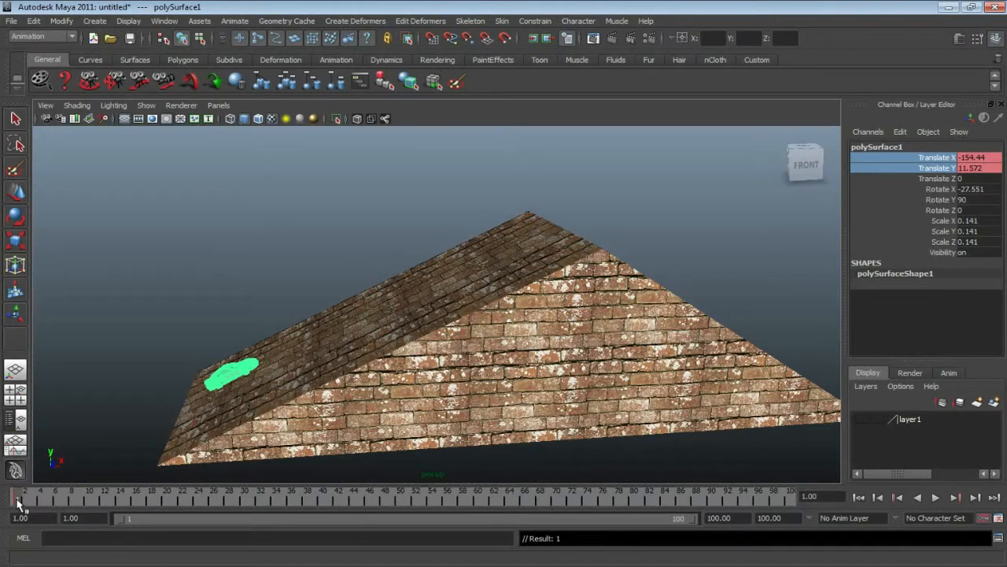
key(alt+v)
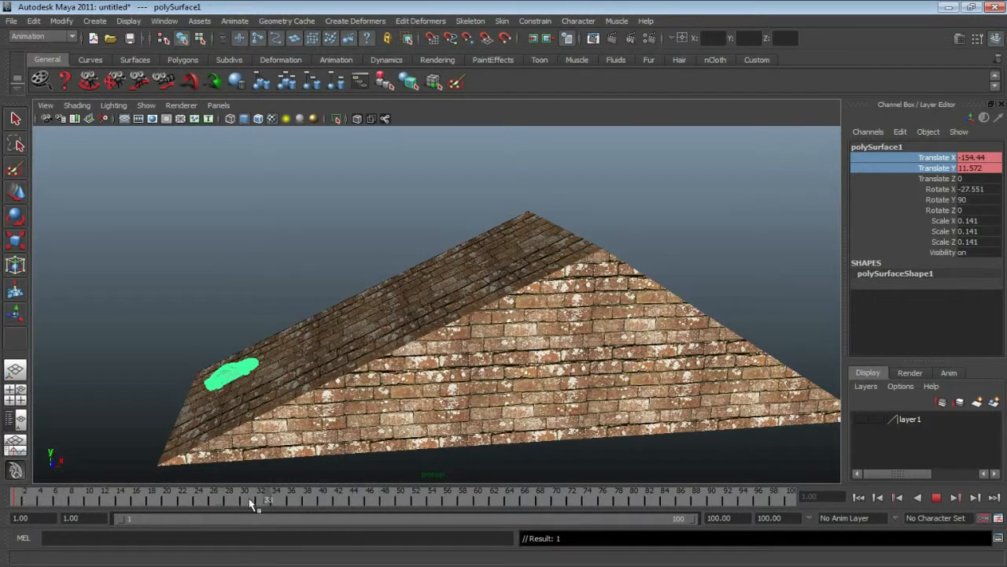
At frame 20, move the car up the slope in the front view to about X 4, Y 89.8, near the peak.
click(168, 501)
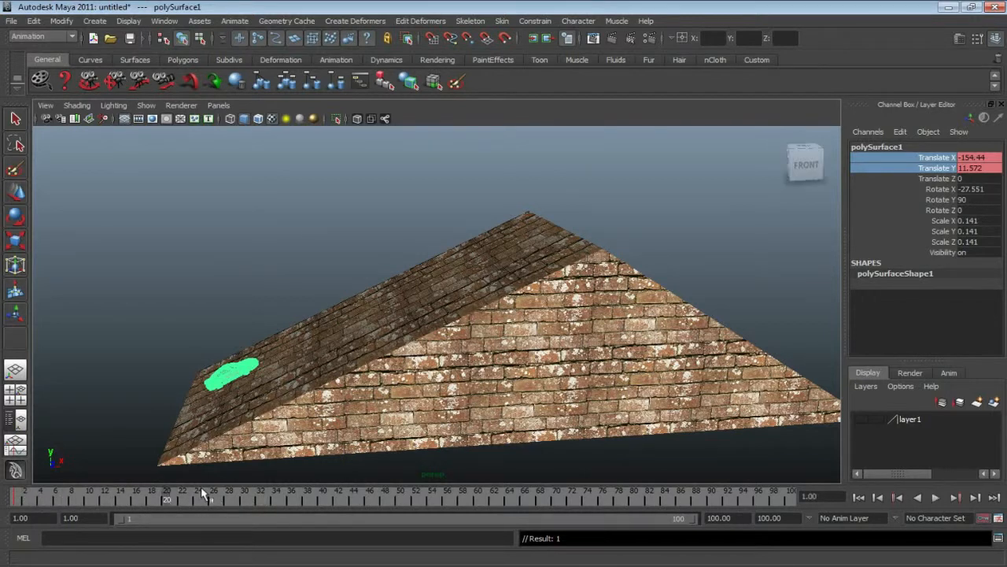
key(space)
scroll(254, 254, down, 10)
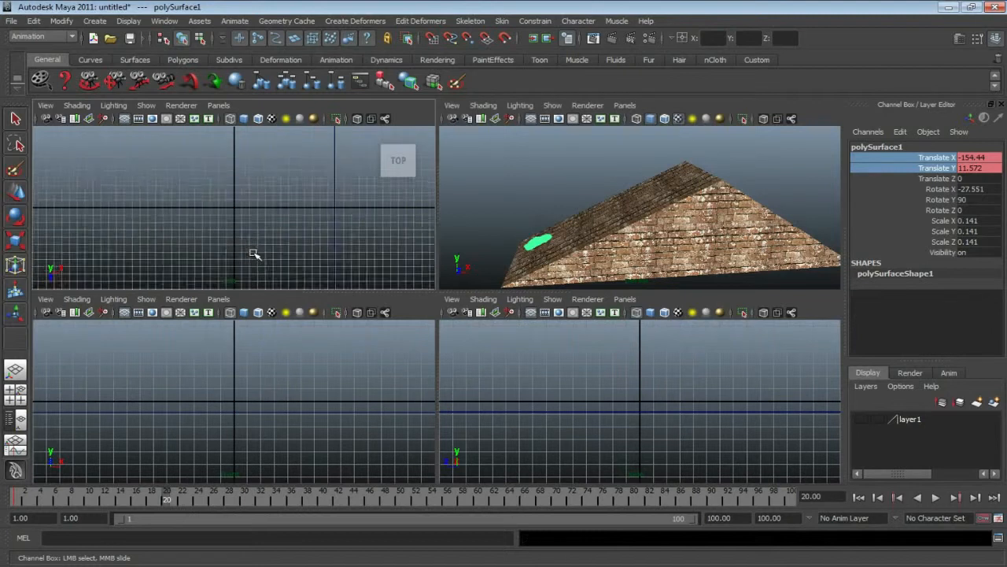
scroll(253, 398, down, 10)
key(space)
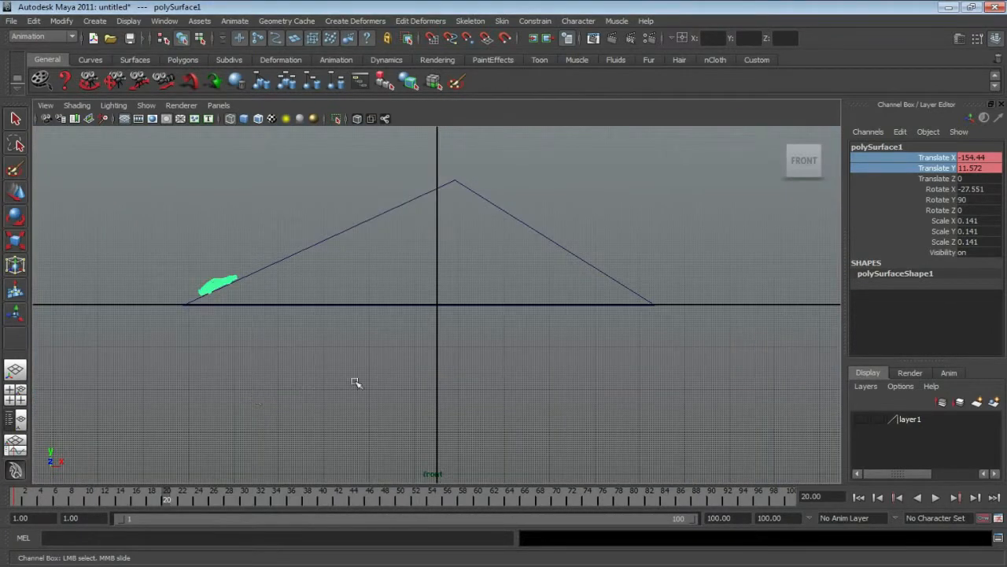
alt+middle_drag(382, 412, 344, 432)
click(12, 194)
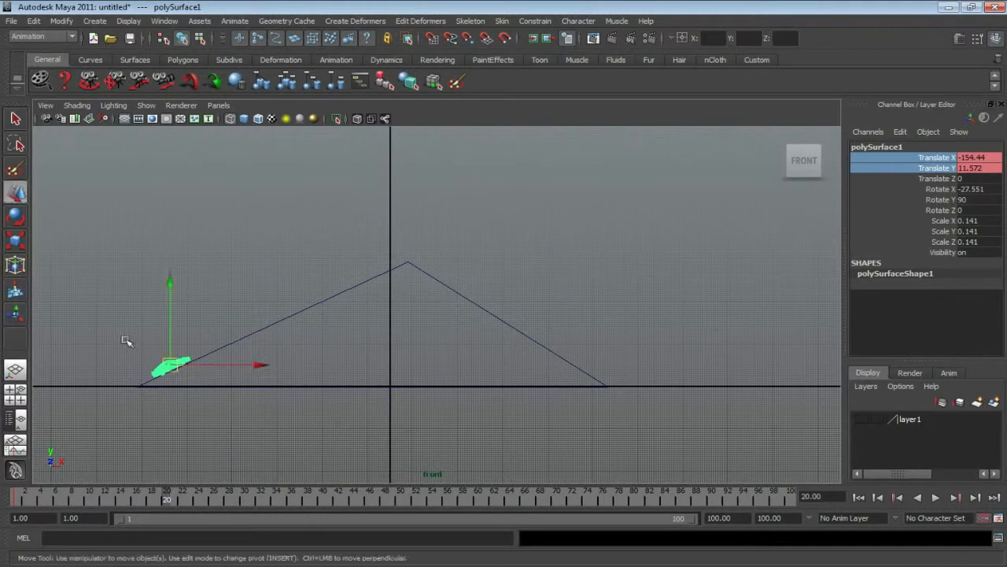
drag(170, 367, 396, 263)
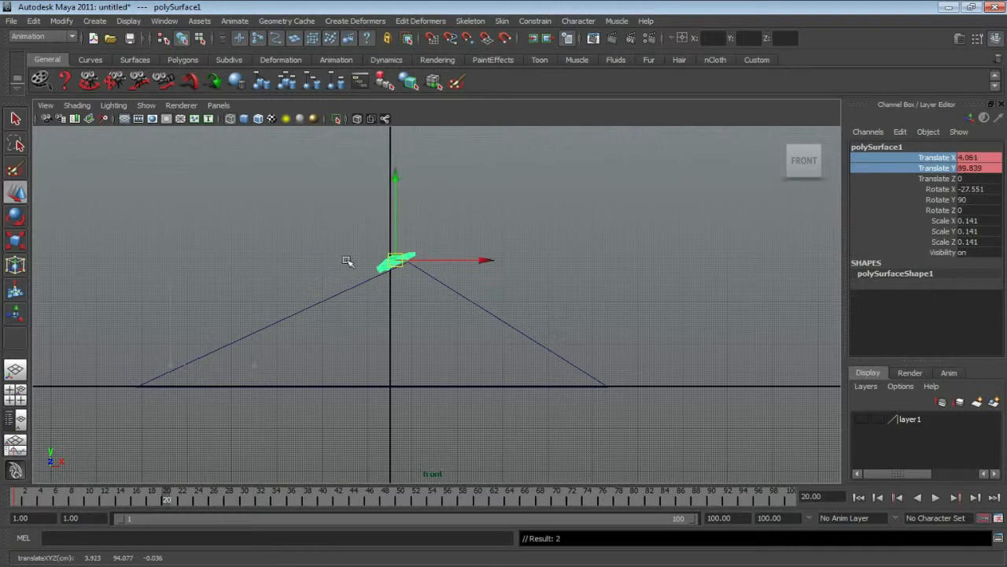
click(276, 317)
Reselect the car and refine its frame 20 position at the peak to about X 8, Y 91.8.
mouse_move(167, 501)
mouse_down()
mouse_move(8, 493)
mouse_move(189, 495)
mouse_move(174, 496)
mouse_up()
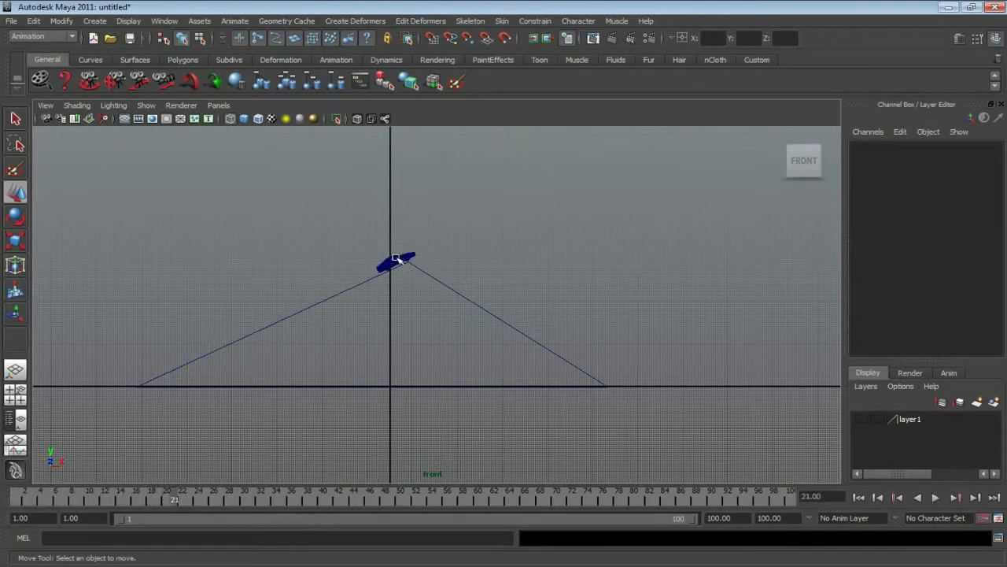
click(396, 261)
click(168, 496)
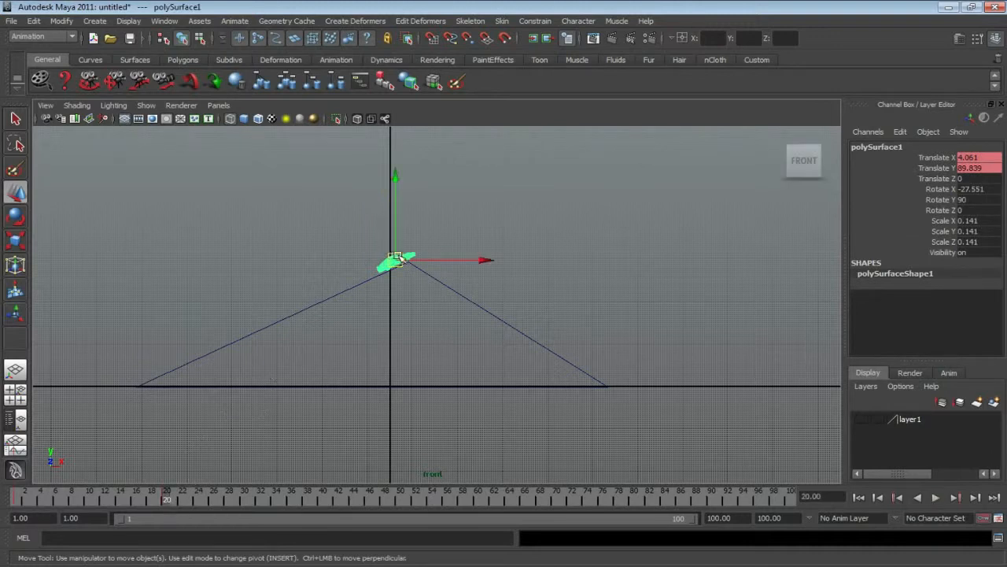
drag(401, 260, 409, 258)
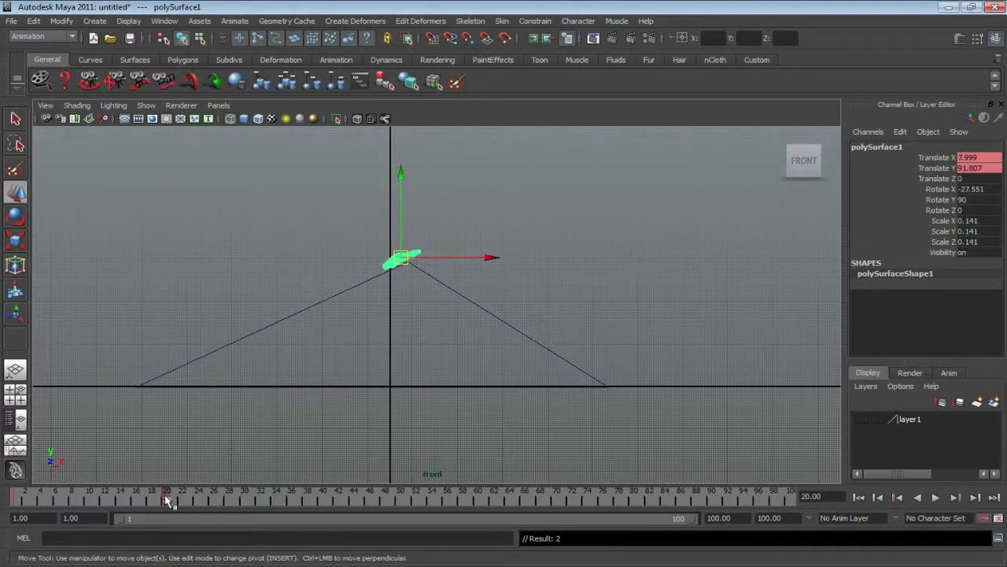
Key the car's Rotate X channel at frame 20.
drag(169, 494, 173, 494)
click(15, 217)
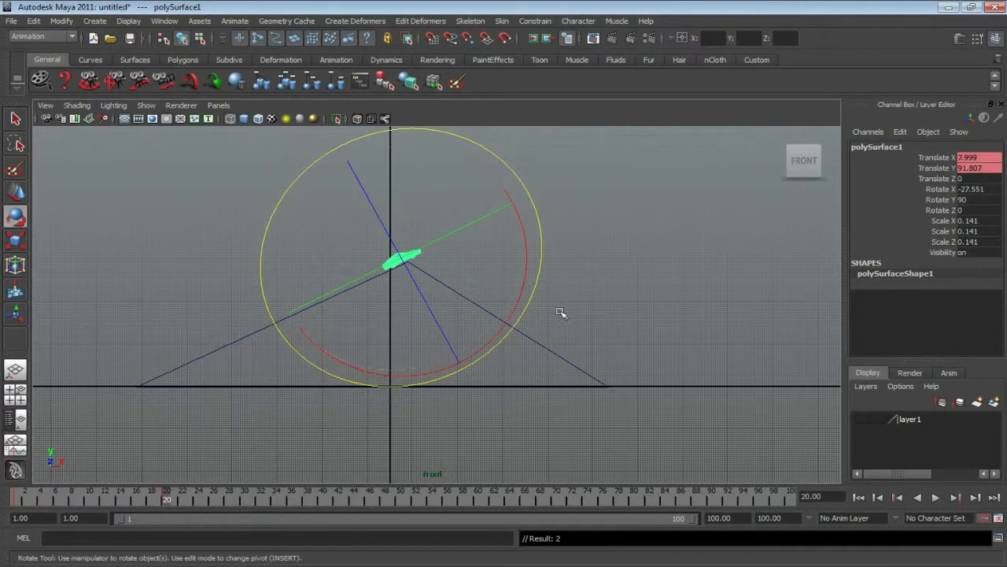
key(space)
key(space)
alt+drag(600, 352, 538, 321)
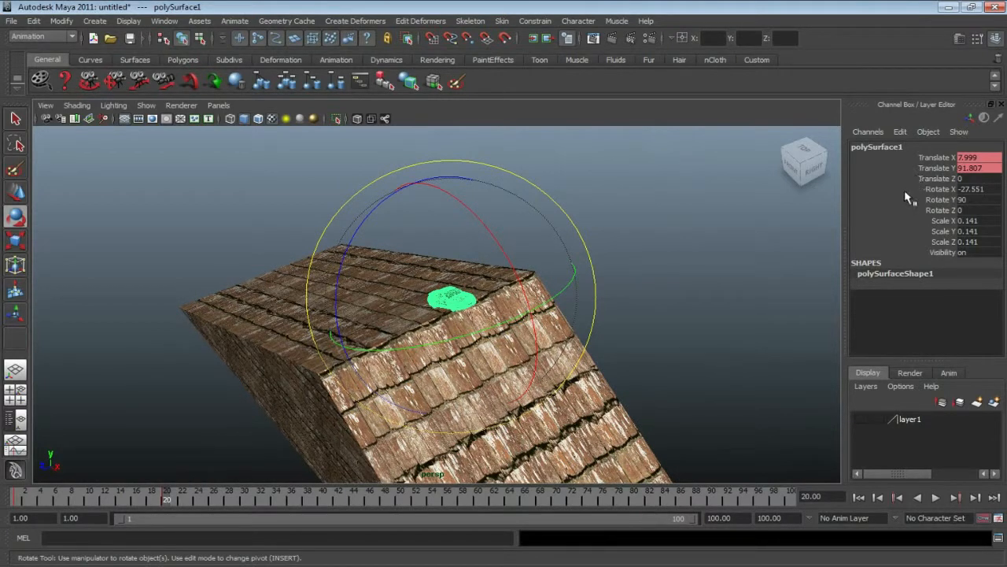
click(944, 190)
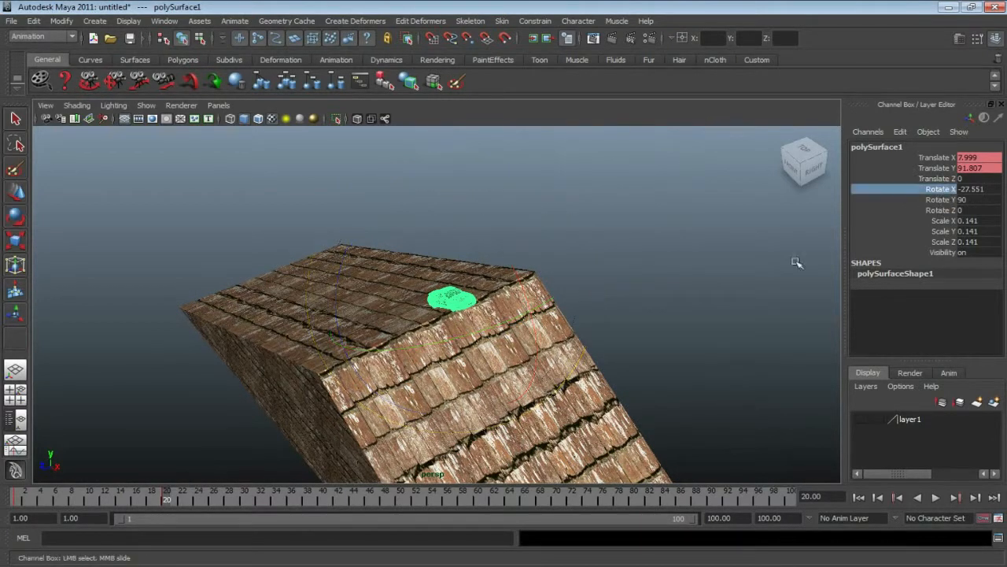
right_click(944, 190)
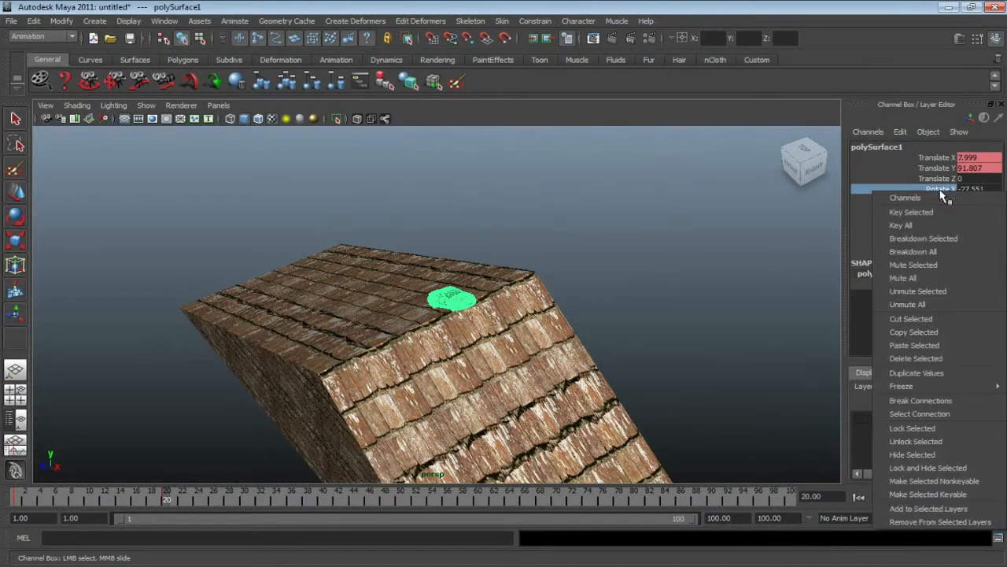
click(893, 214)
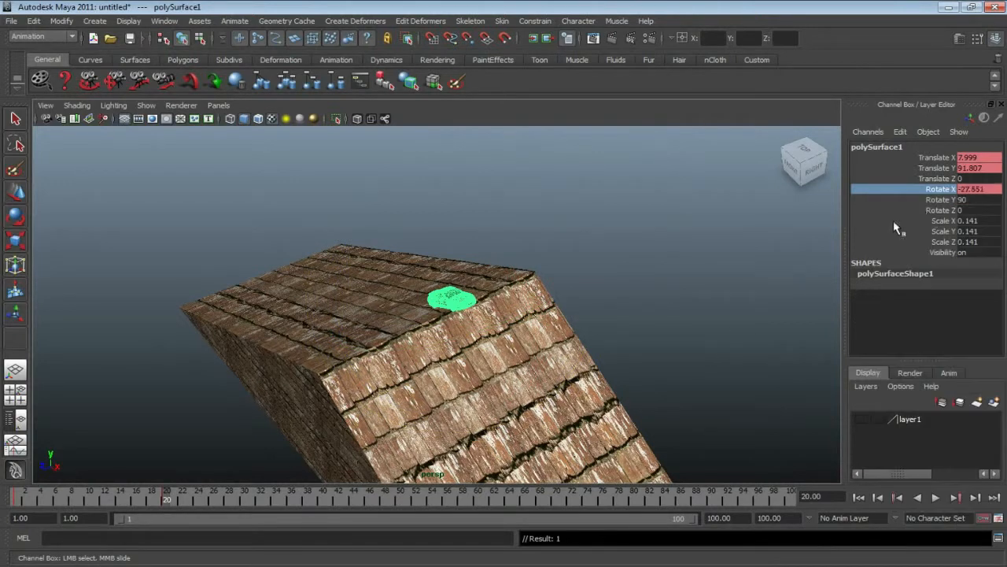
At frame 21, tilt the car to about 31.9 degrees in Rotate X and move it past the peak to about X 23.8, Y 87.4.
click(171, 496)
alt+drag(188, 389, 234, 376)
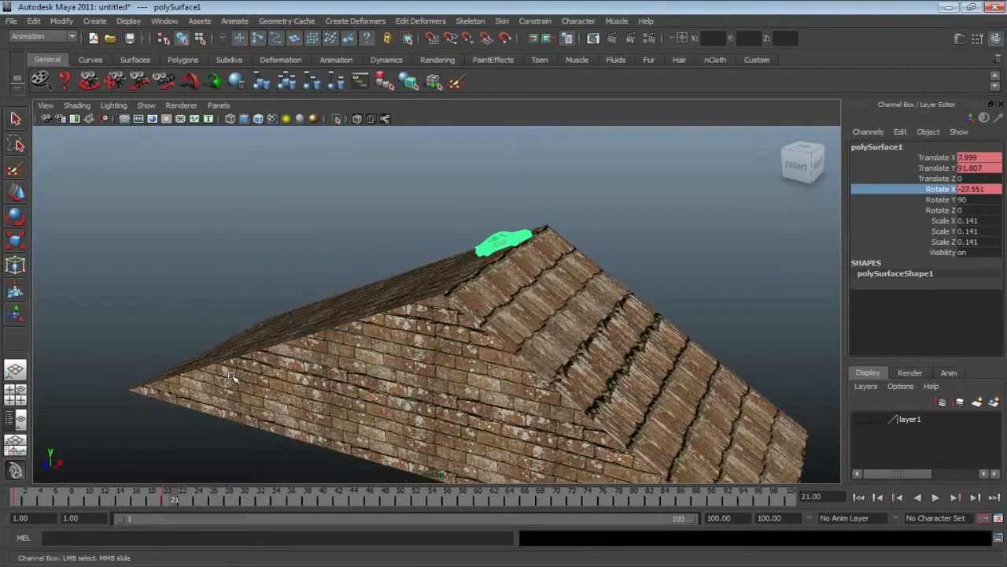
key(space)
key(space)
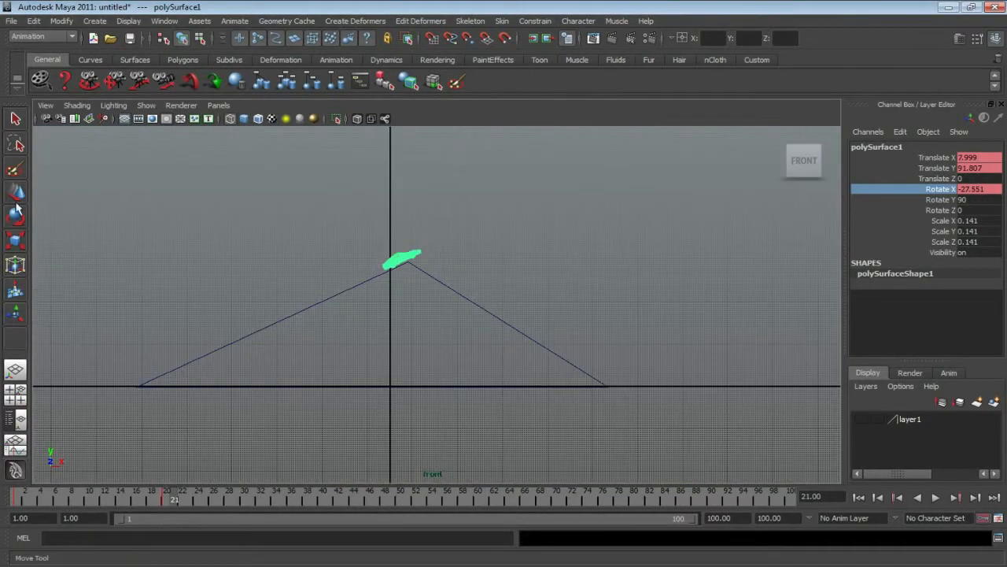
click(16, 219)
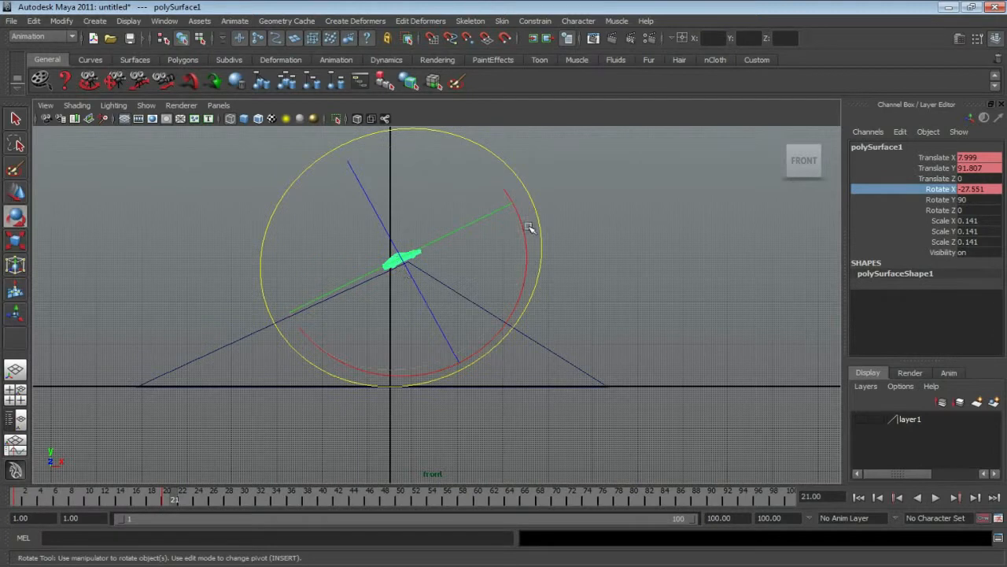
drag(526, 229, 474, 344)
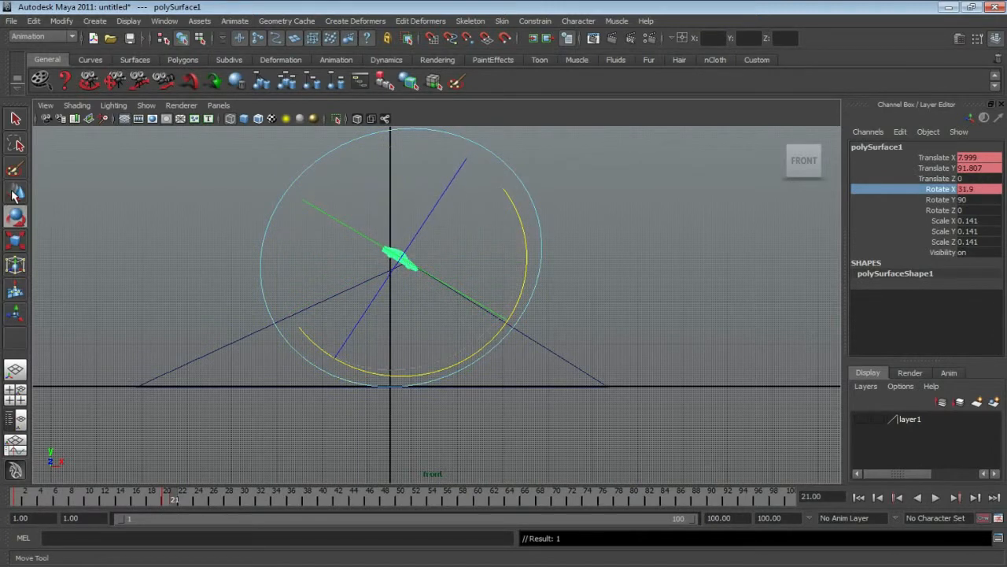
key(w)
drag(402, 256, 433, 262)
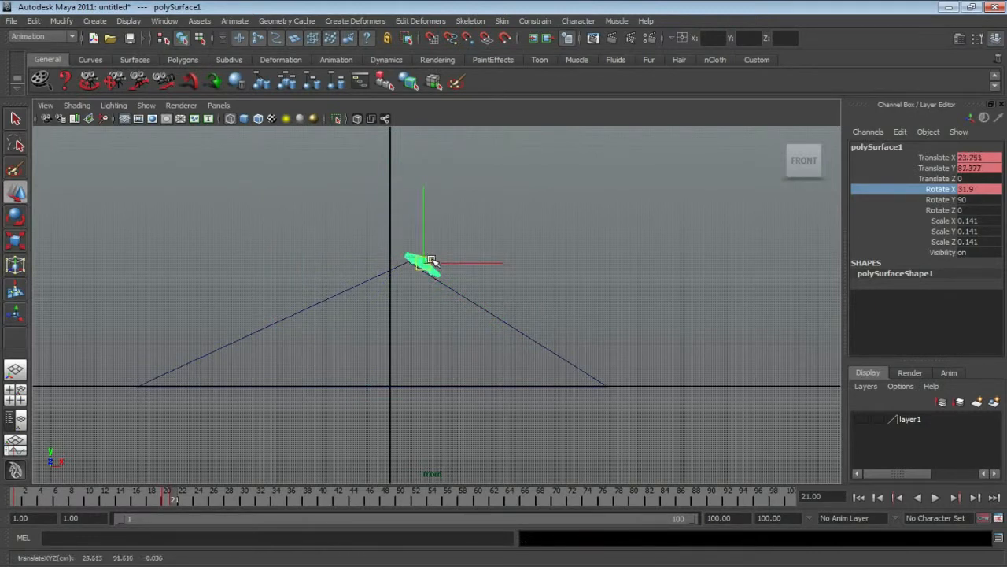
Refine the car's frame 21 tilt to about 33.6 degrees and nudge it onto the downward slope at about X 23.5, Y 86.9.
click(15, 217)
alt+drag(509, 376, 506, 363)
drag(488, 303, 483, 299)
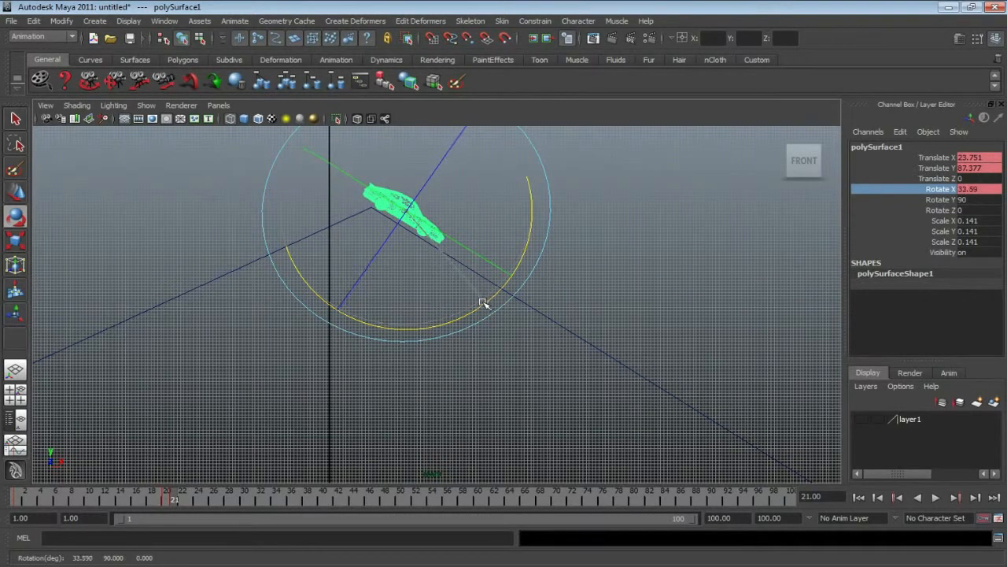
click(15, 192)
drag(411, 214, 410, 212)
Scrub the animation from frame 1 to frame 22 to check the car's motion over the peak, and reselect the car.
drag(171, 497, 13, 498)
alt+middle_drag(305, 358, 315, 366)
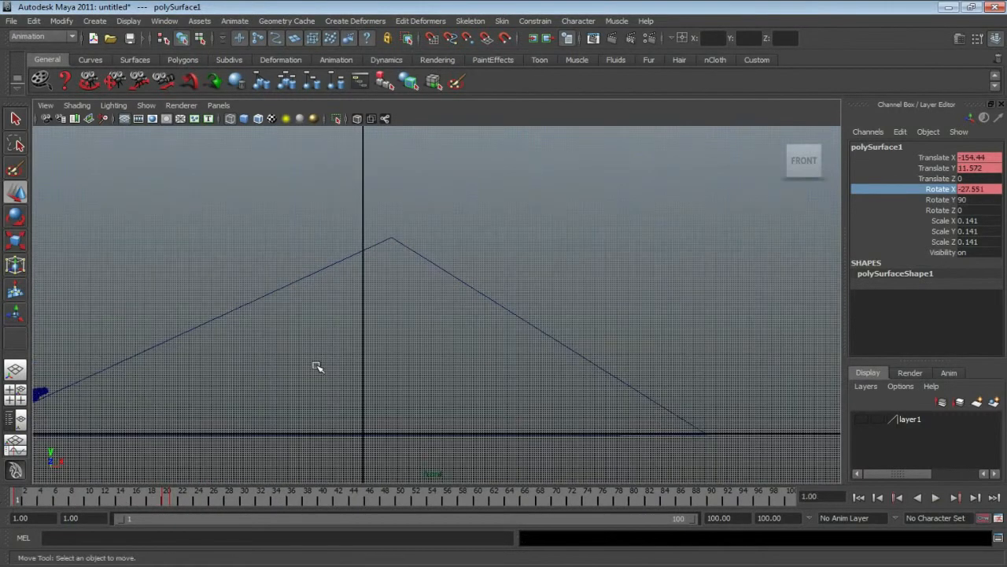
click(315, 366)
scroll(315, 366, down, 3)
scroll(181, 477, down, 2)
scroll(169, 477, up, 1)
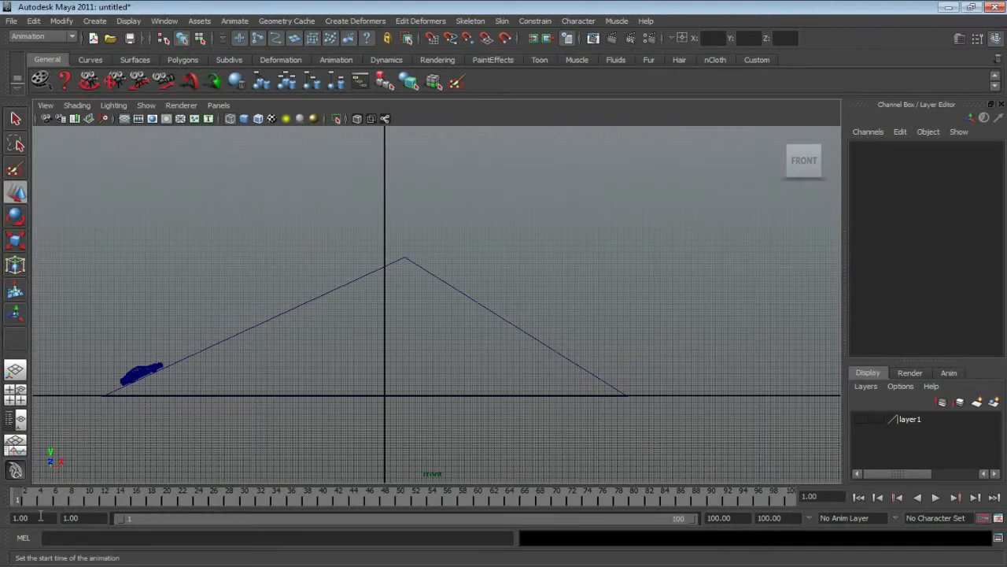
drag(22, 499, 181, 493)
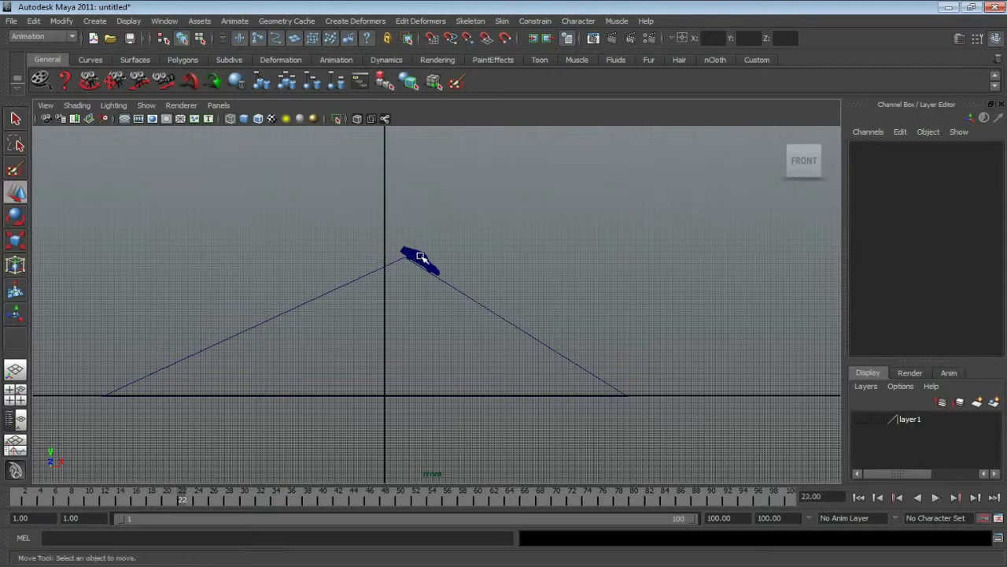
click(422, 260)
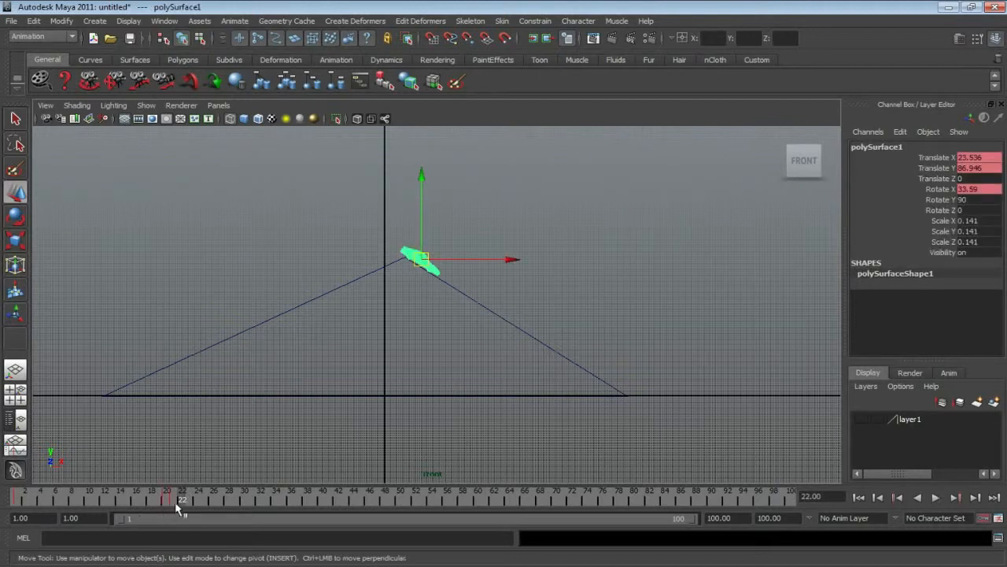
At frame 40, move the car to the foot of the downward slope at about X 143.2, Y 7.6 and key its position.
drag(191, 498, 323, 499)
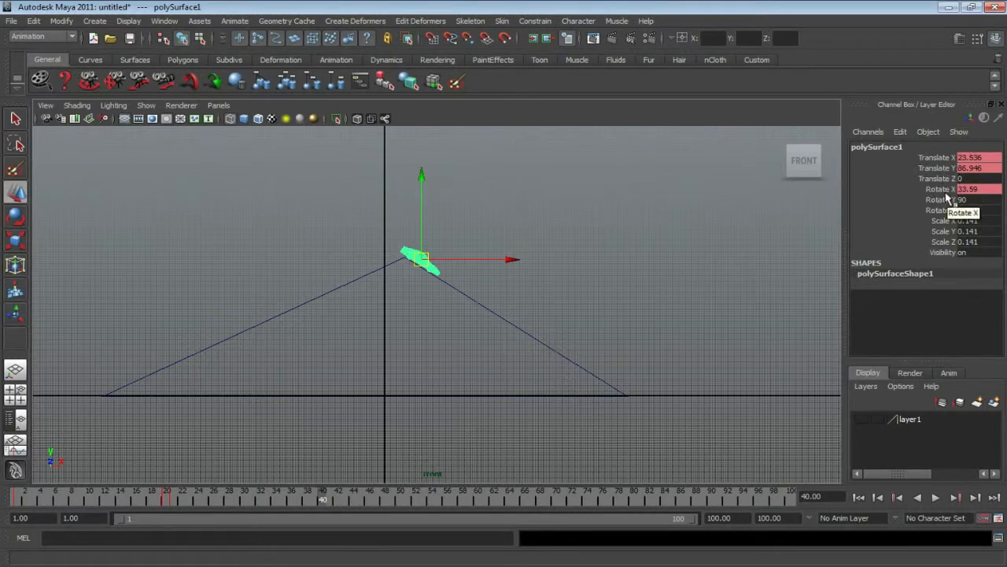
drag(423, 260, 614, 376)
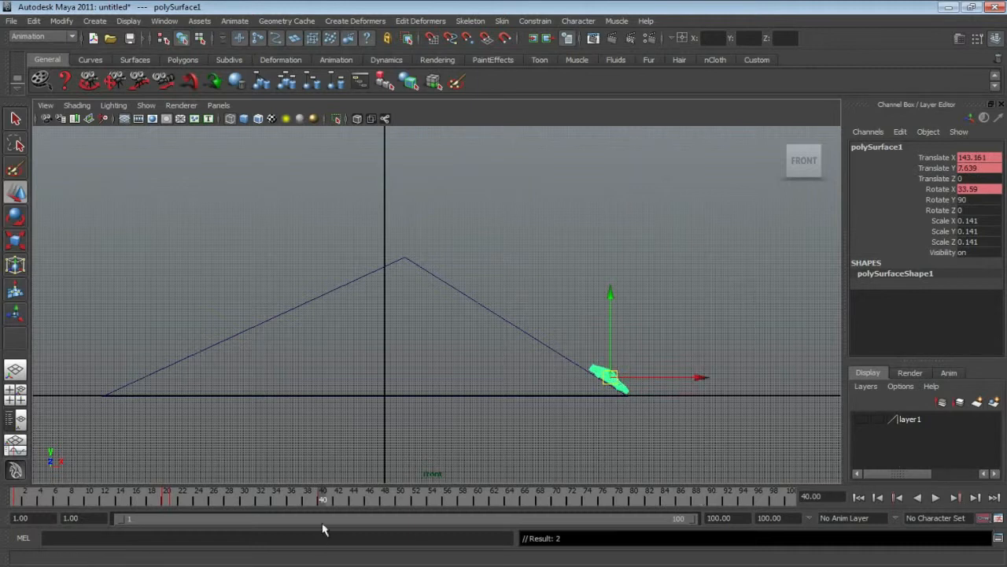
Return to frame 1, switch to the perspective view of the whole ramp with nothing selected, and play the animation.
drag(323, 502, 20, 492)
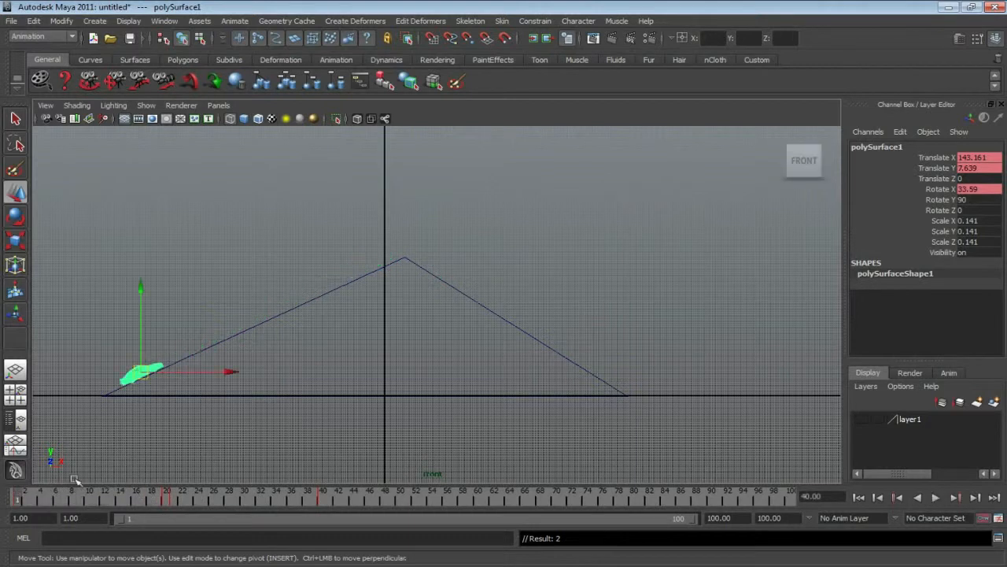
key(space)
key(space)
alt+drag(292, 434, 361, 436)
click(325, 305)
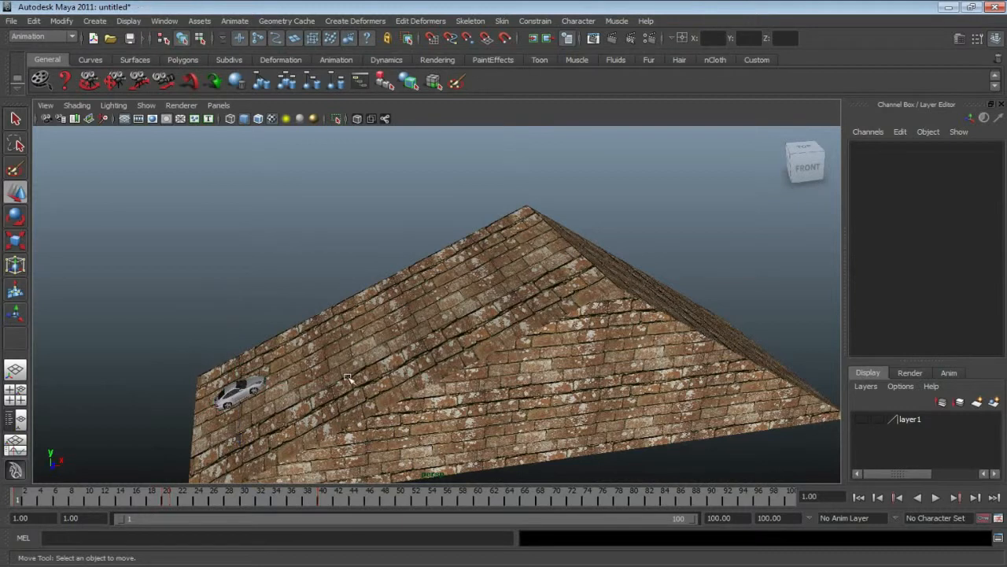
alt+middle_drag(332, 317, 247, 368)
alt+drag(250, 370, 249, 376)
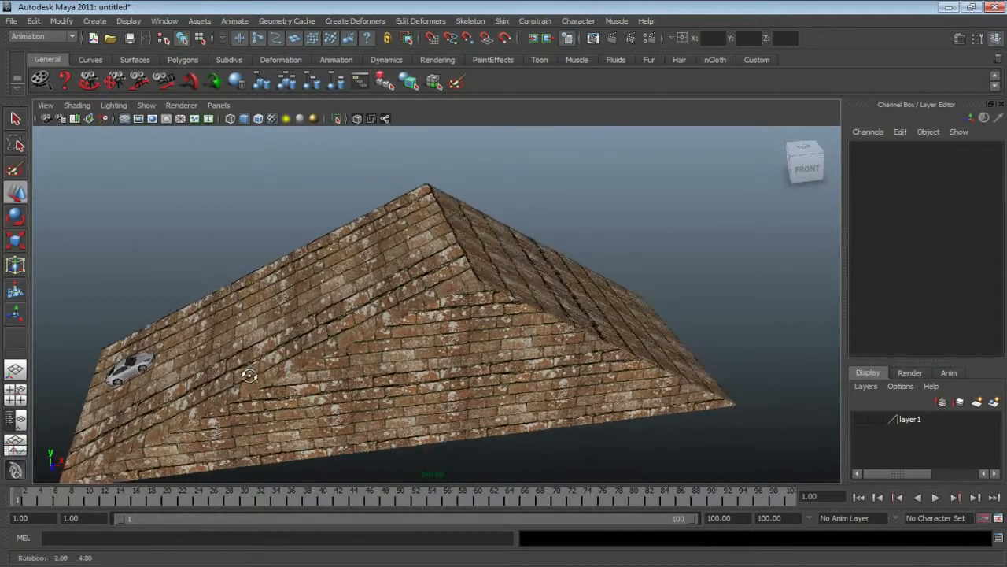
click(935, 498)
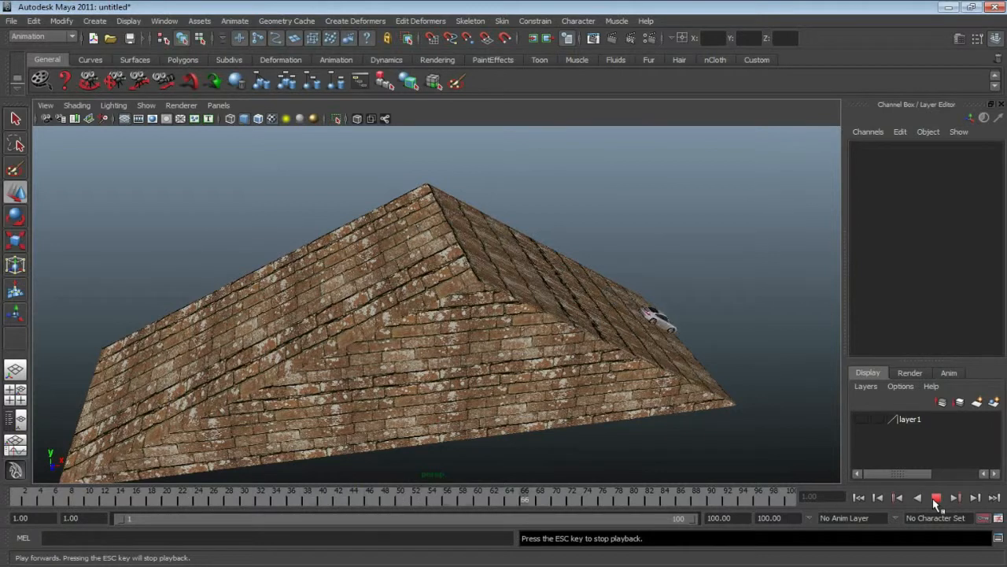
click(935, 496)
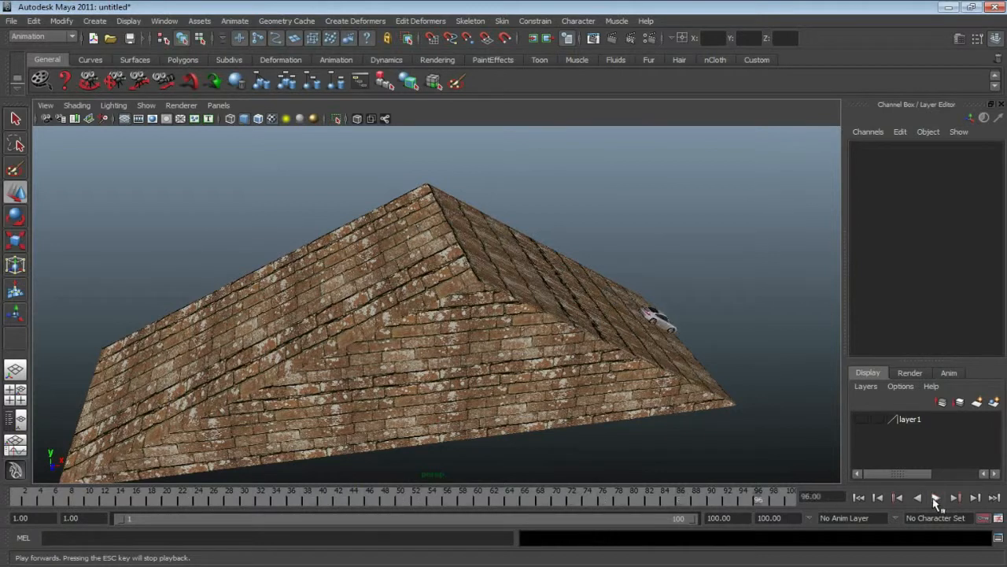
Set the playback speed to Play Every Frame, Free and play the animation to check its speed.
right_click(367, 499)
mouse_move(390, 419)
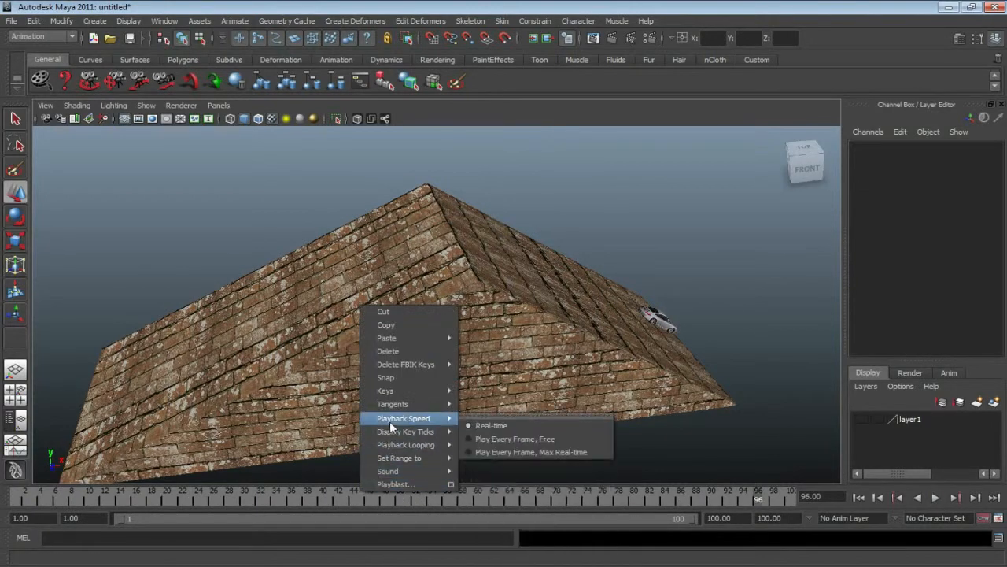
click(495, 439)
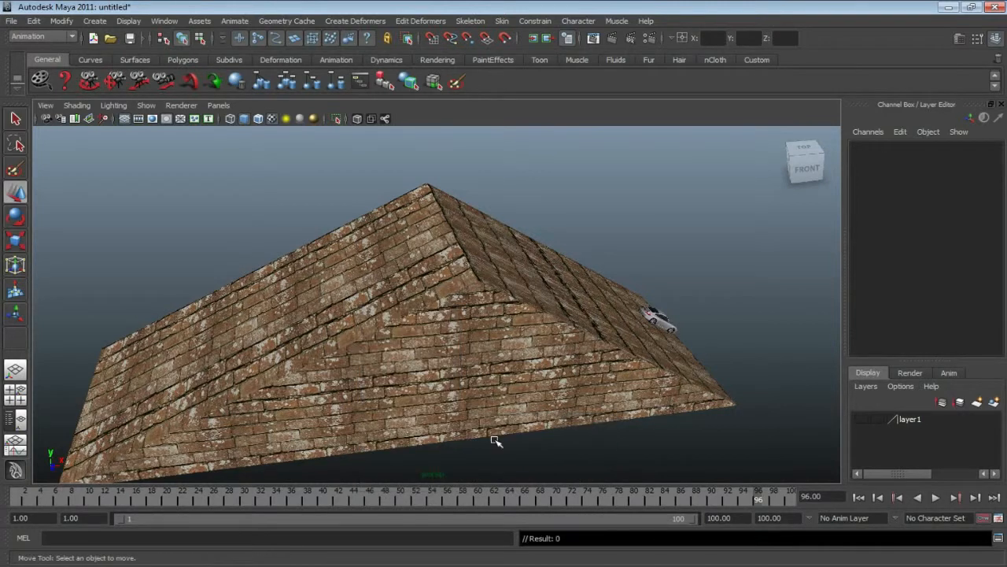
click(935, 497)
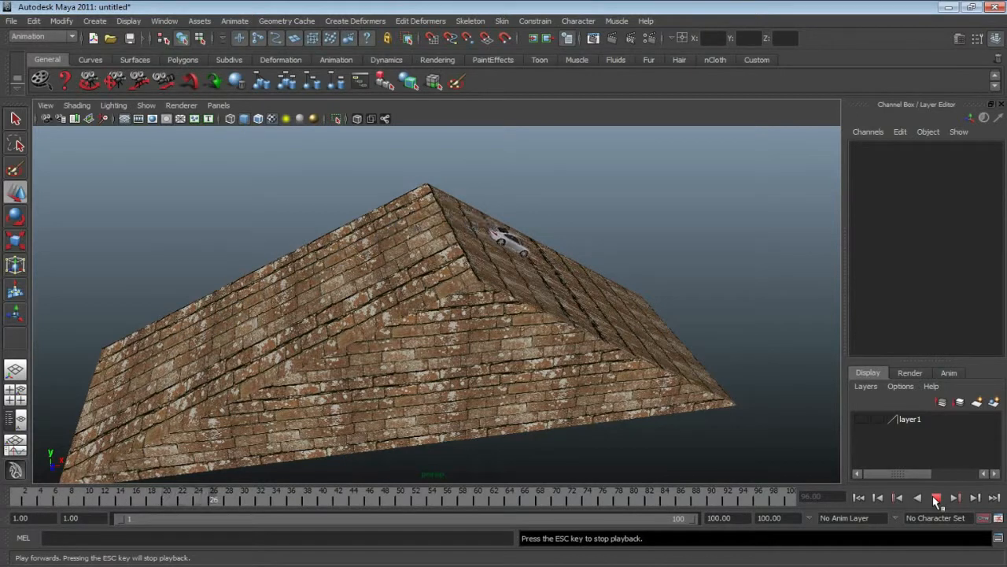
click(936, 499)
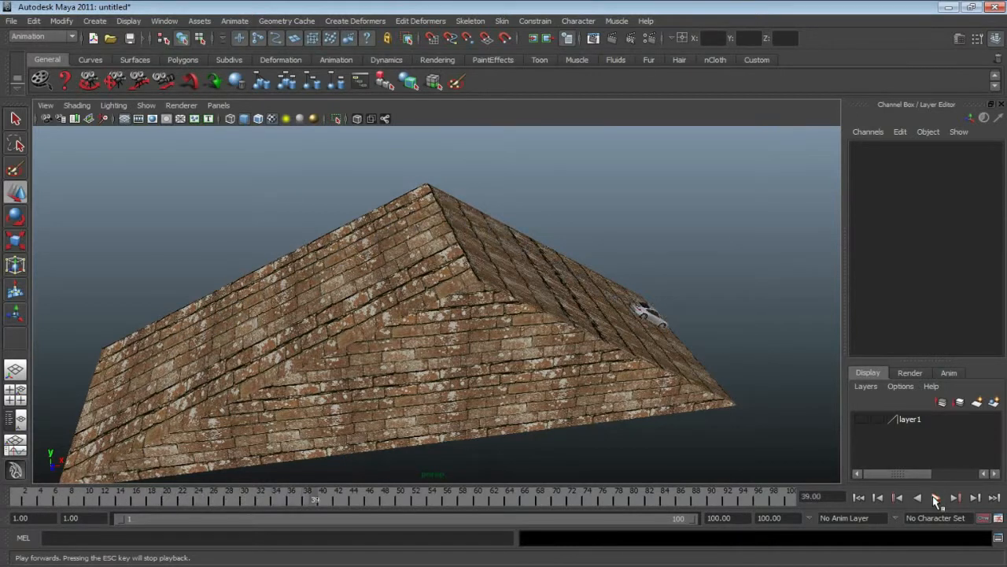
Set the playback speed back to Real-time and play the animation again.
right_click(254, 492)
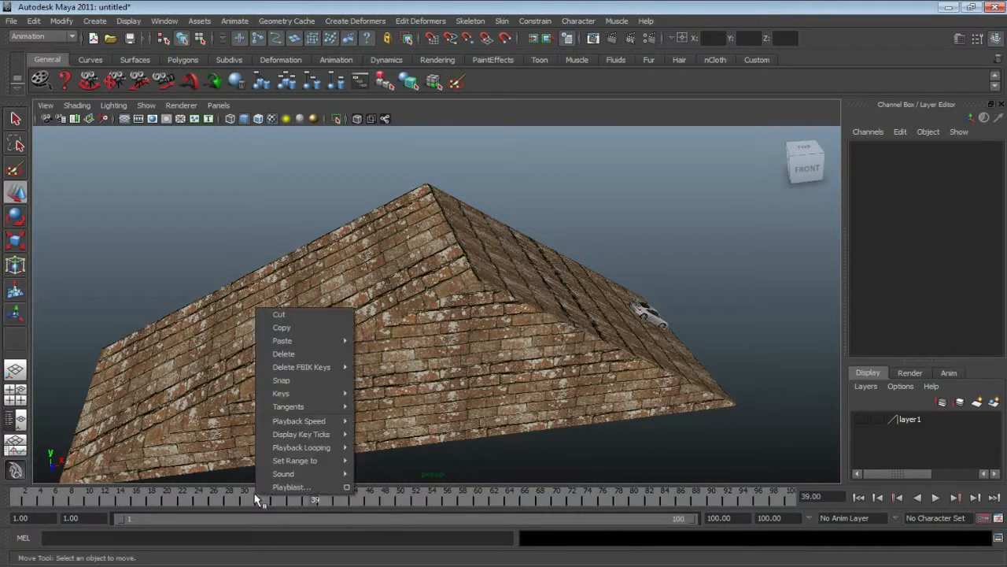
mouse_move(284, 424)
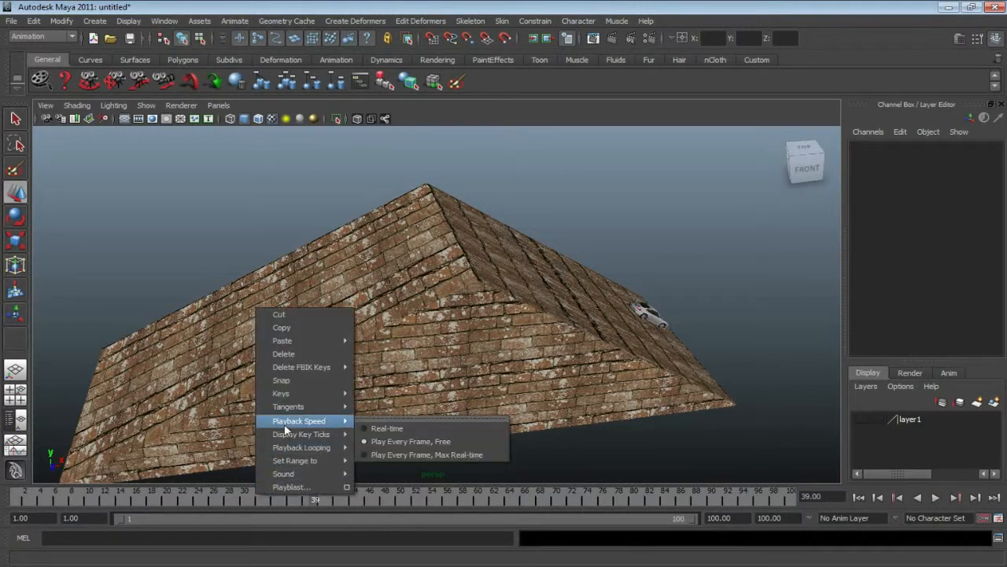
click(371, 428)
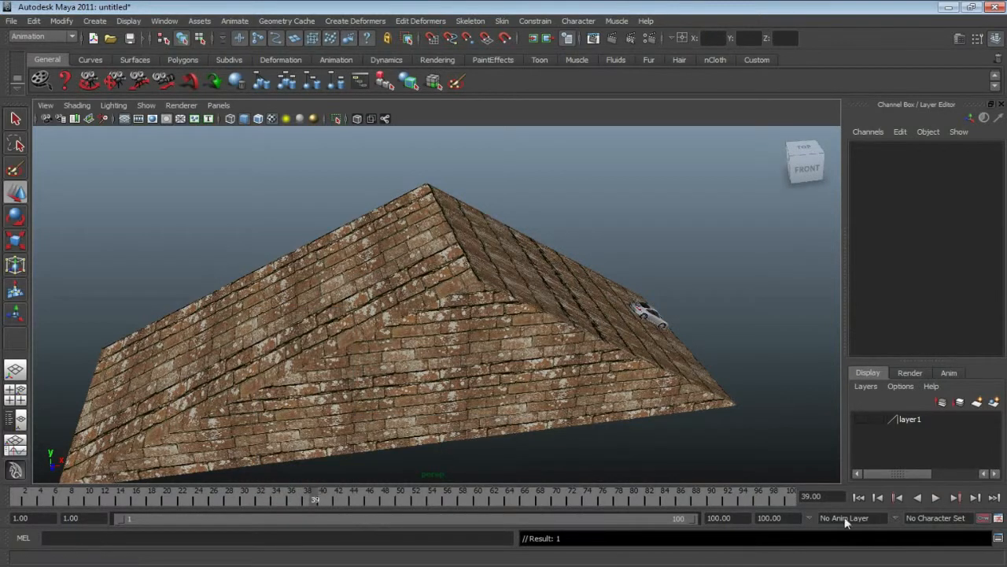
click(936, 497)
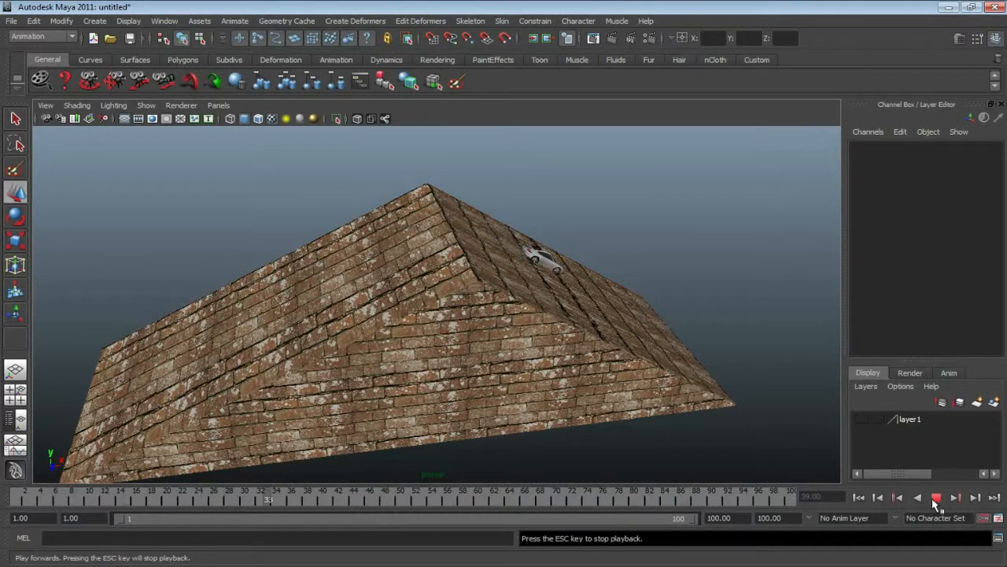
click(935, 497)
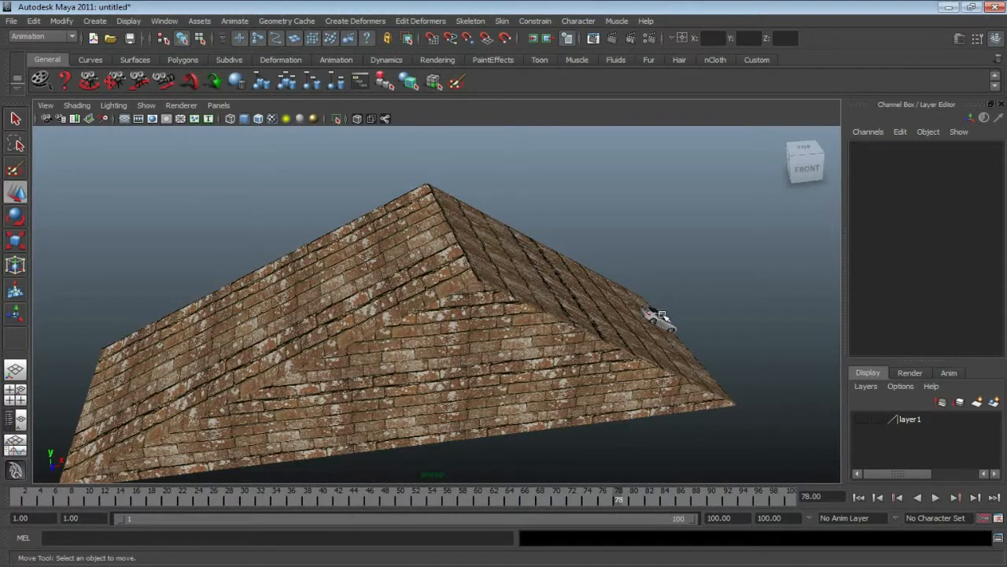
Slow the car down by stretching all its keys from frames 1–40 across the 100-frame timeline, and play the result.
click(660, 318)
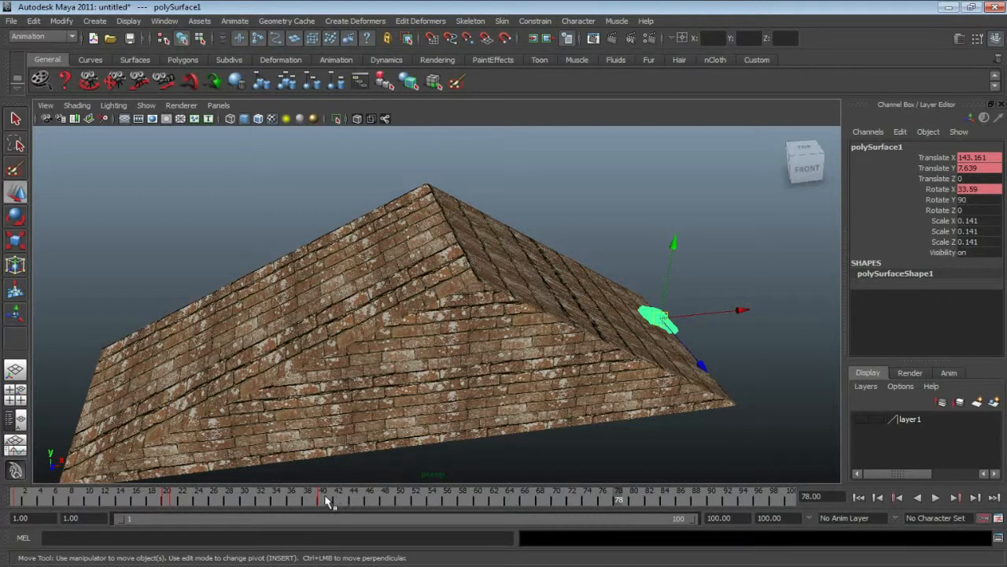
drag(327, 502, 38, 494)
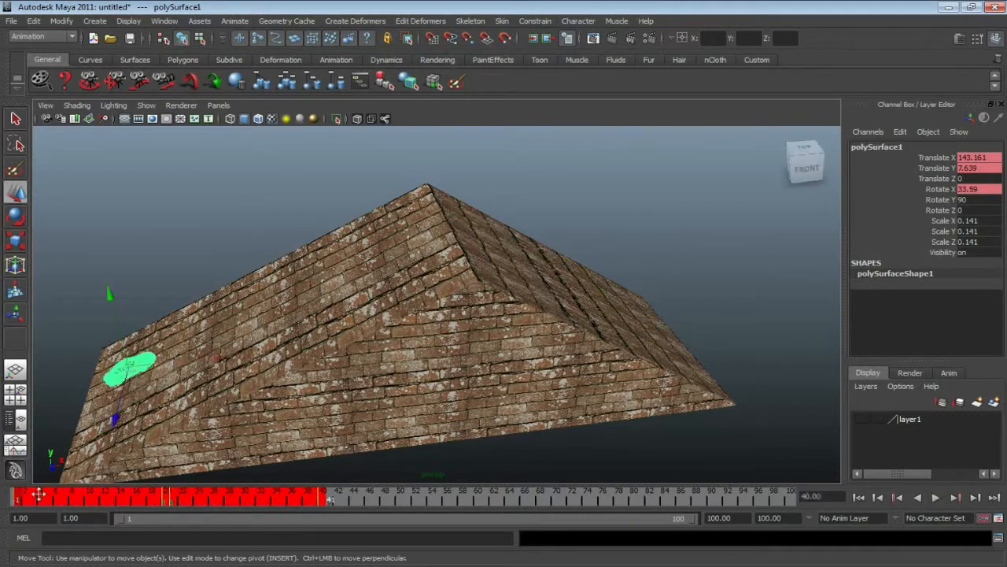
drag(329, 502, 806, 504)
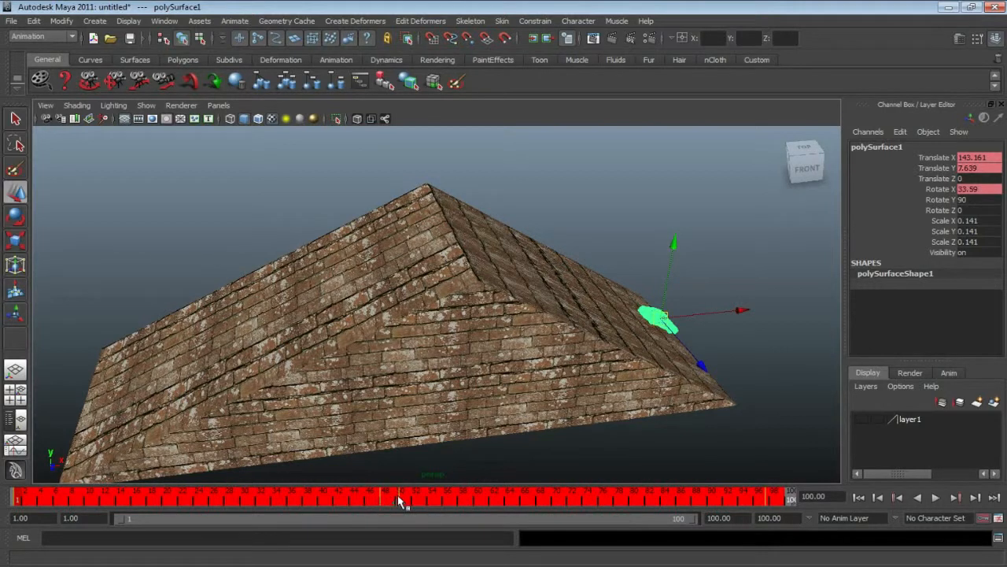
click(787, 472)
click(936, 499)
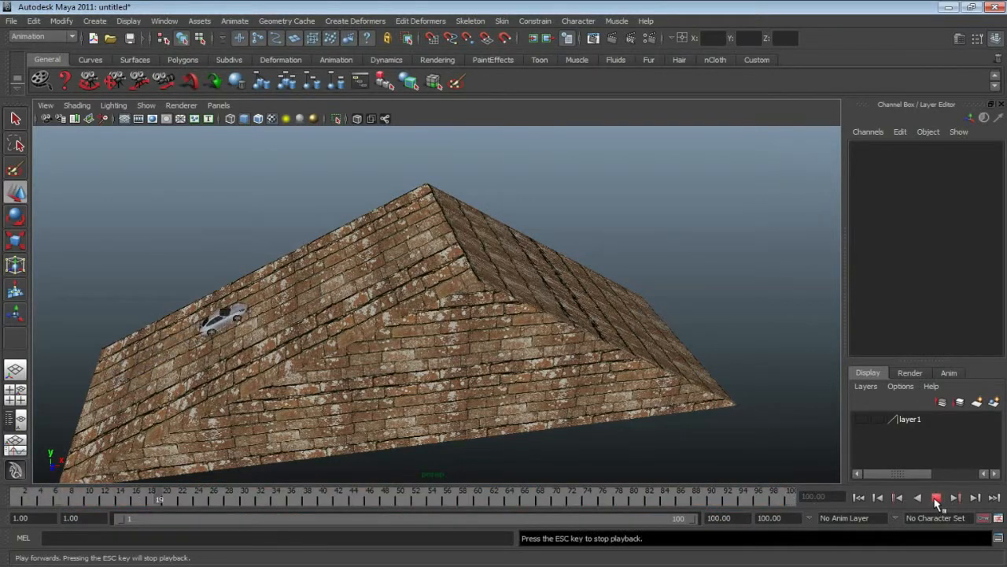